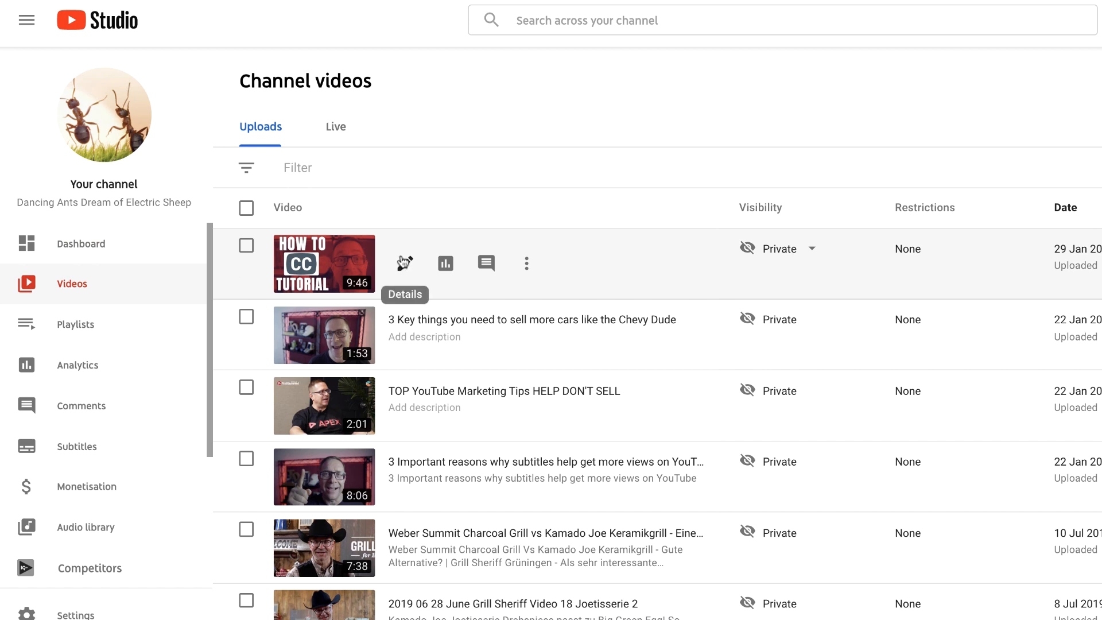
# Download the published English (United Kingdom) subtitles of the "How to add closed captions CC to YouTube videos" video in .srt format
pyautogui.click(404, 263)
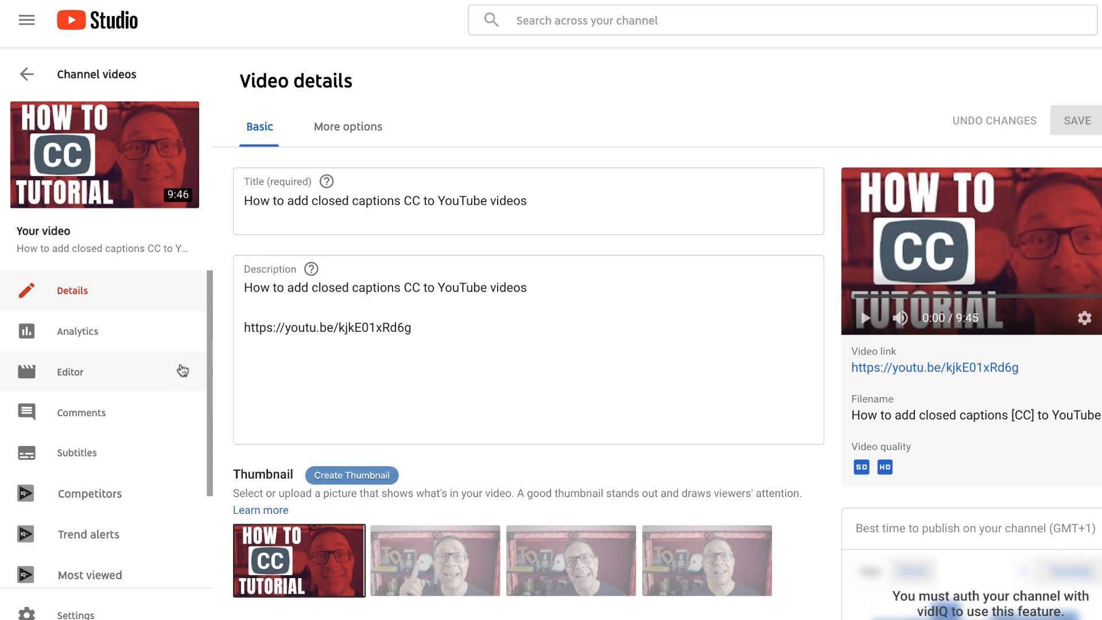
pyautogui.click(77, 455)
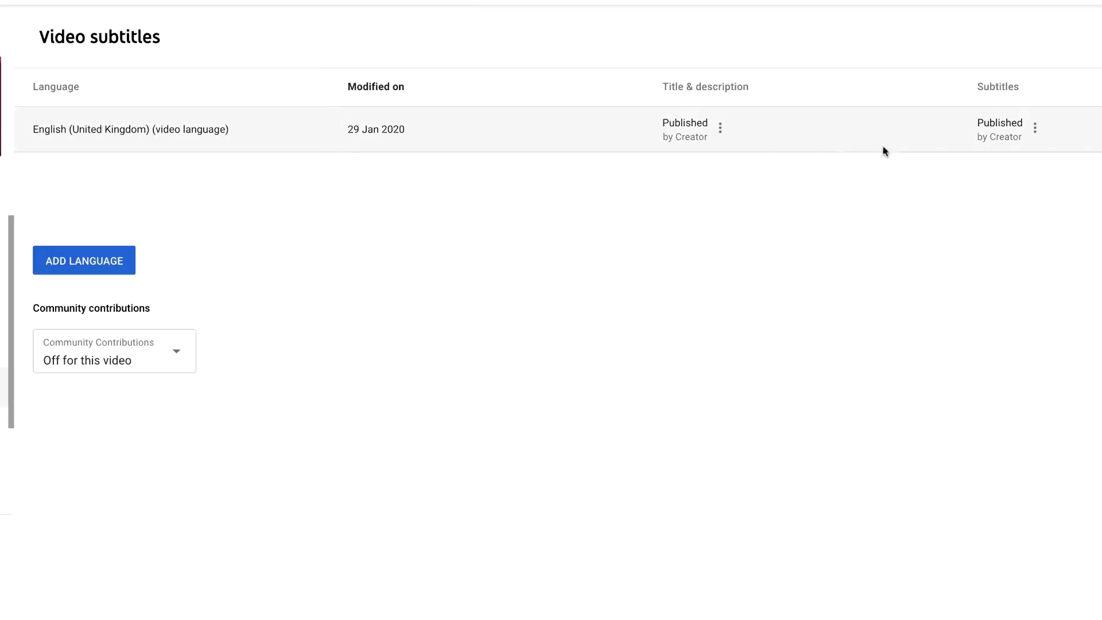
pyautogui.click(1008, 122)
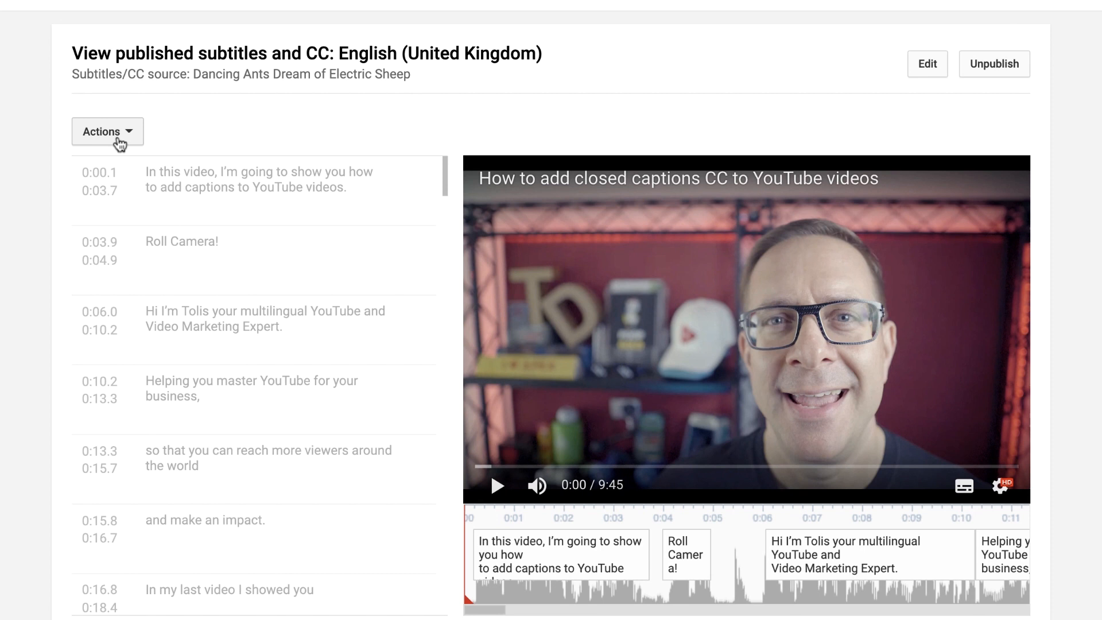
pyautogui.click(127, 136)
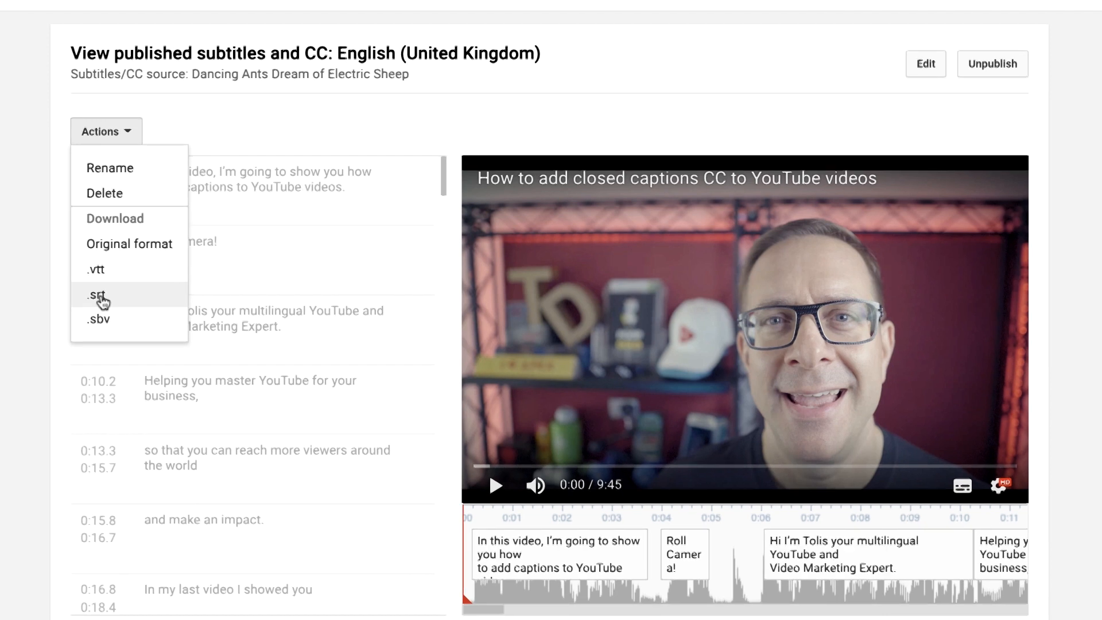
pyautogui.click(101, 295)
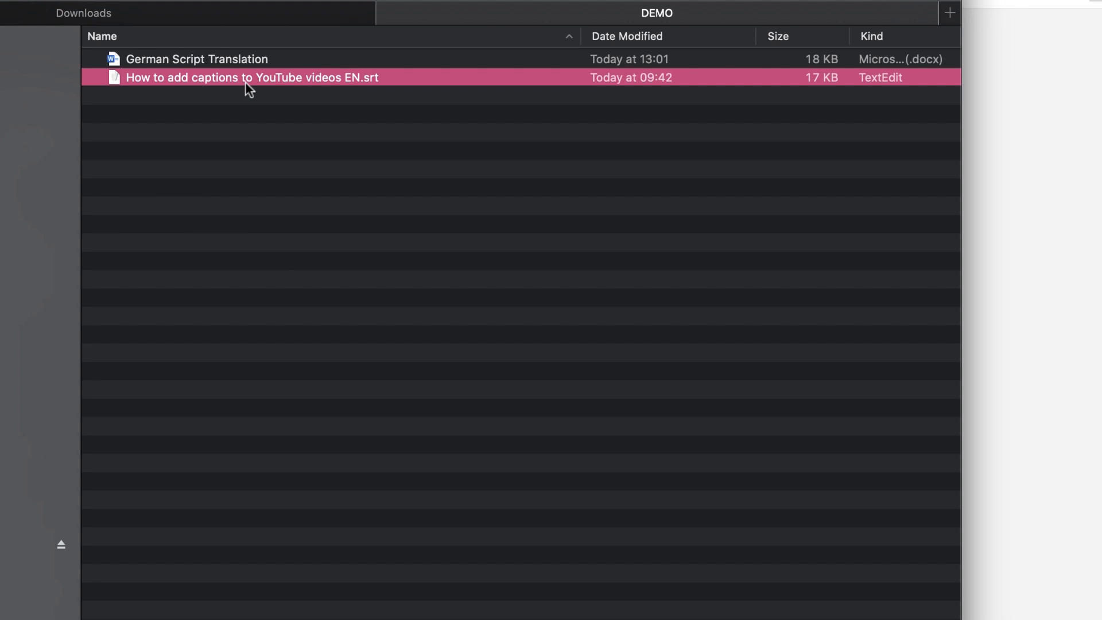
# Duplicate the English .srt file in the DEMO folder and rename the copy "How to add captions to YouTube videos DE.srt"
pyautogui.press('super+d')
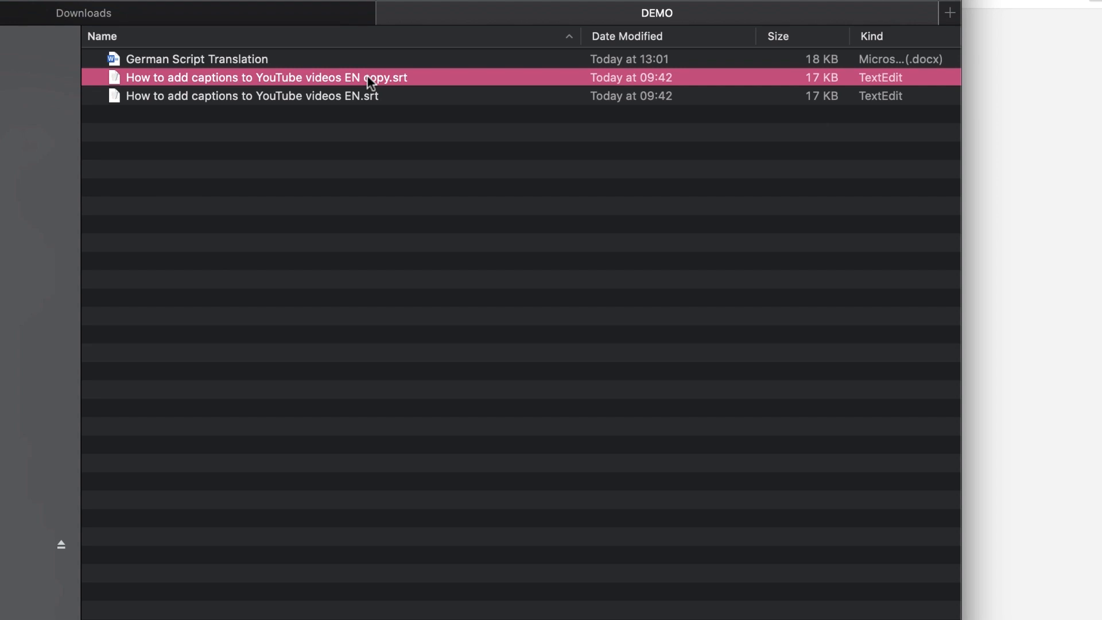
pyautogui.rightClick(366, 75)
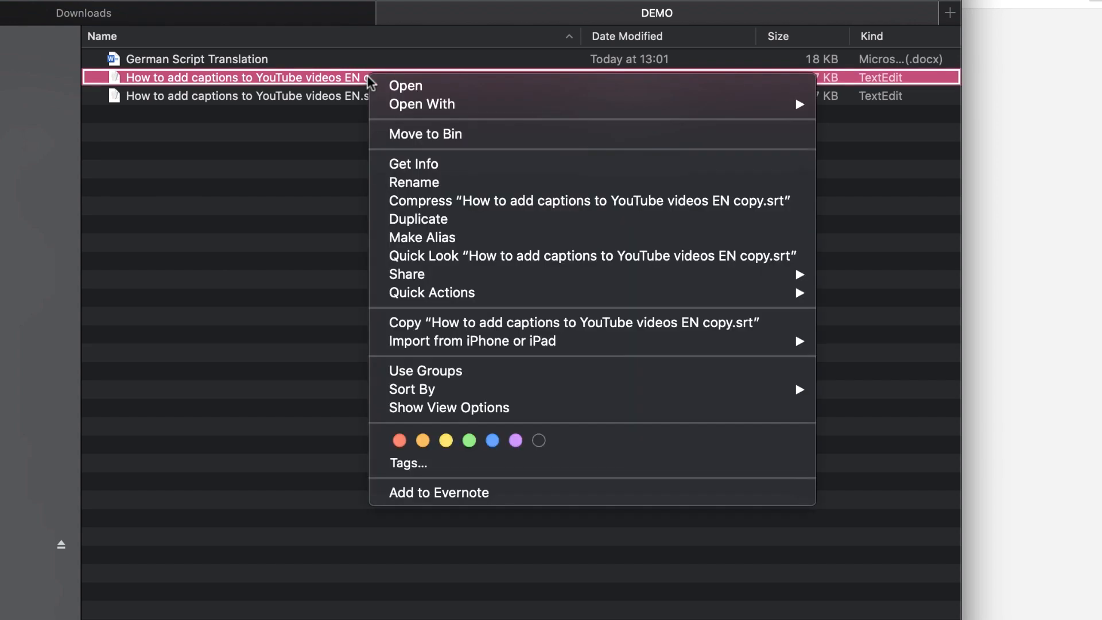
pyautogui.click(414, 182)
pyautogui.click(383, 78)
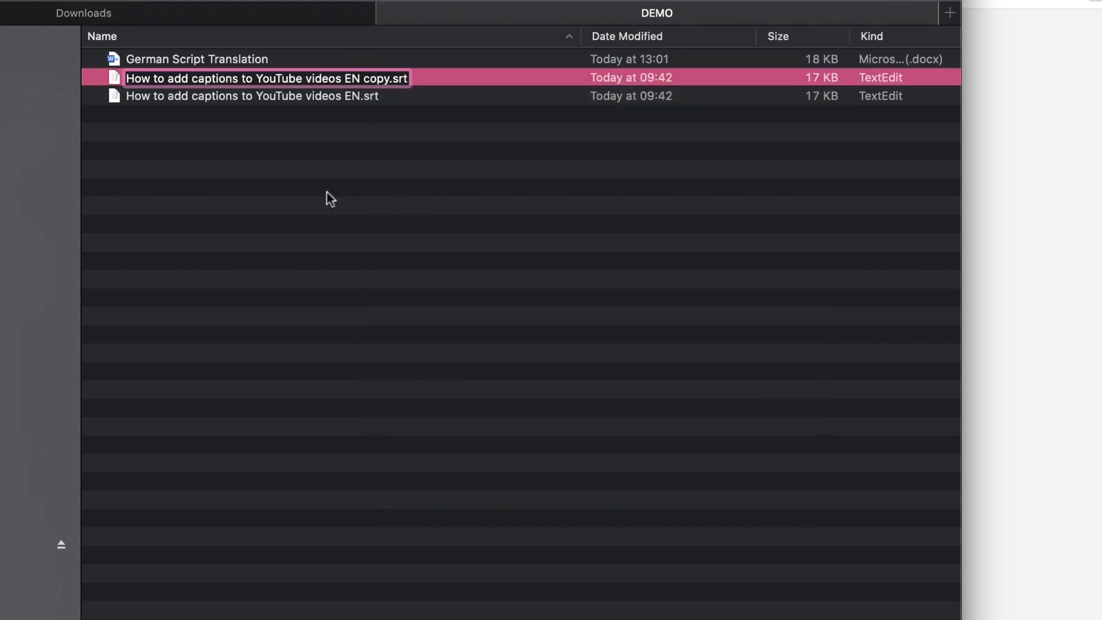
pyautogui.press('Right')
pyautogui.press('BackSpace')
pyautogui.press('BackSpace')
pyautogui.press('BackSpace')
pyautogui.press('BackSpace')
pyautogui.press('BackSpace')
pyautogui.press('BackSpace')
pyautogui.press('BackSpace')
pyautogui.write('DE')
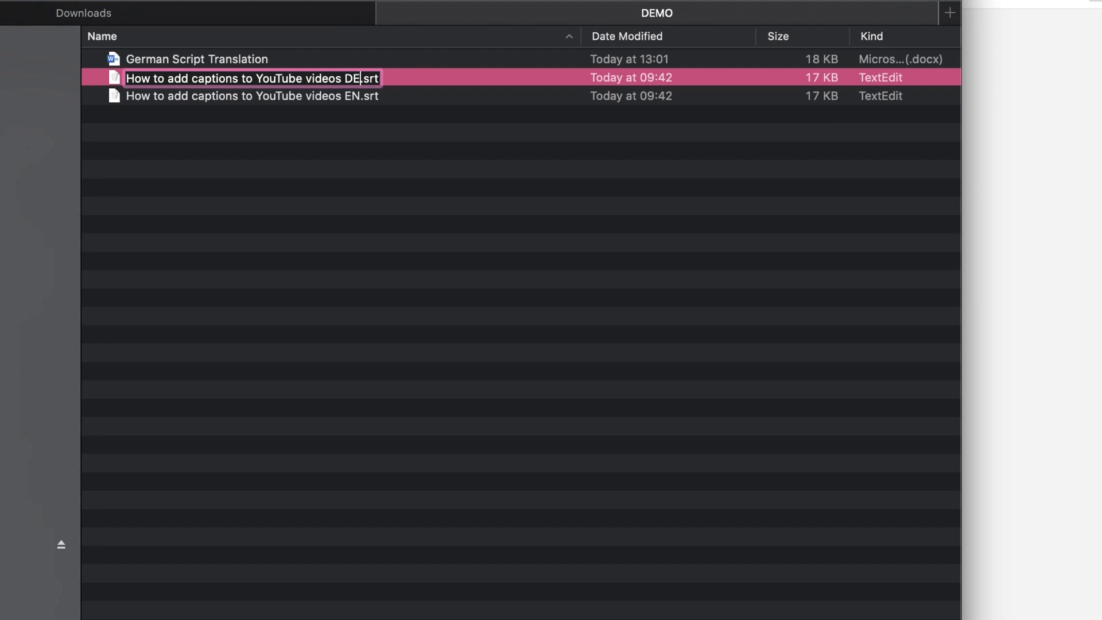
pyautogui.press('Return')
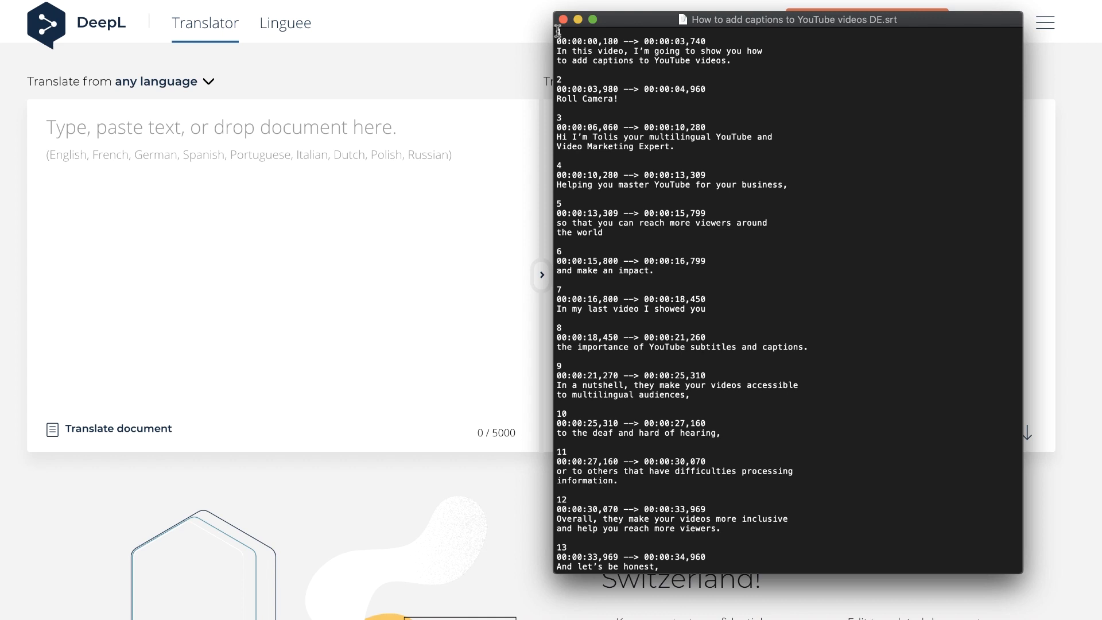
# Copy the first part of the captions from the DE.srt file into the DeepL translator for translation into German
pyautogui.moveTo(558, 31); pyautogui.dragTo(631, 579)
pyautogui.scroll(-15, 786, 299)
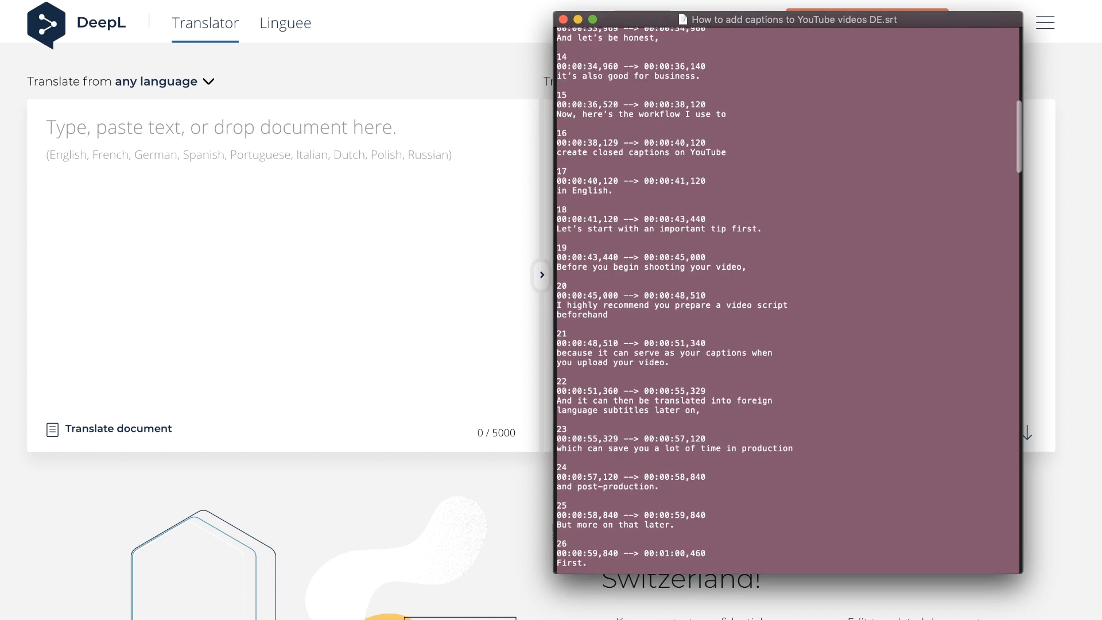
pyautogui.scroll(-10, 786, 299)
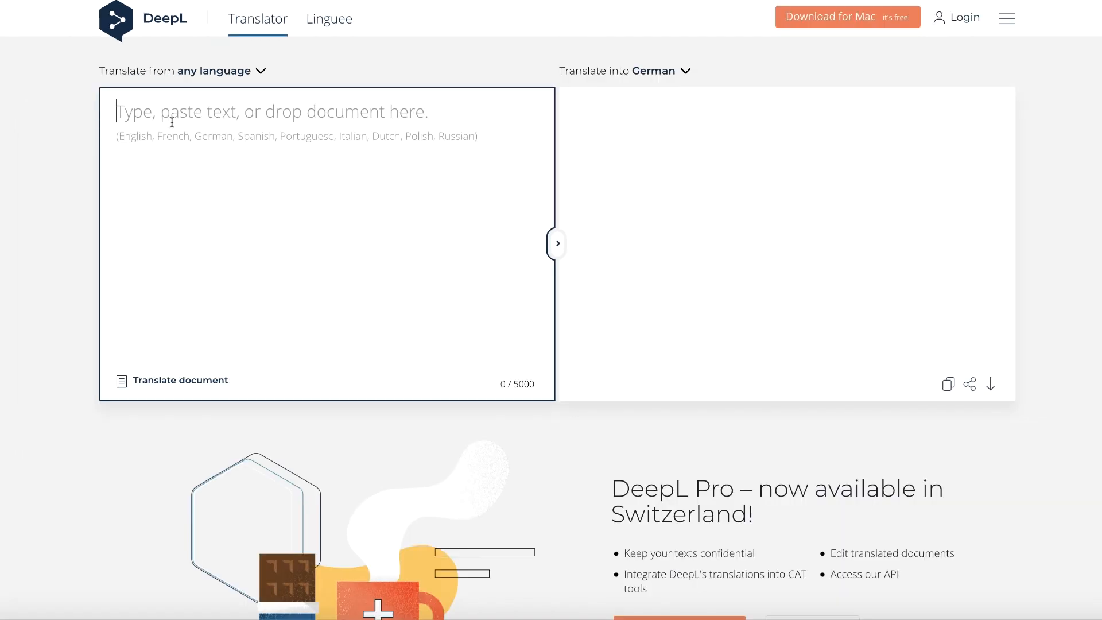
pyautogui.press('super+v')
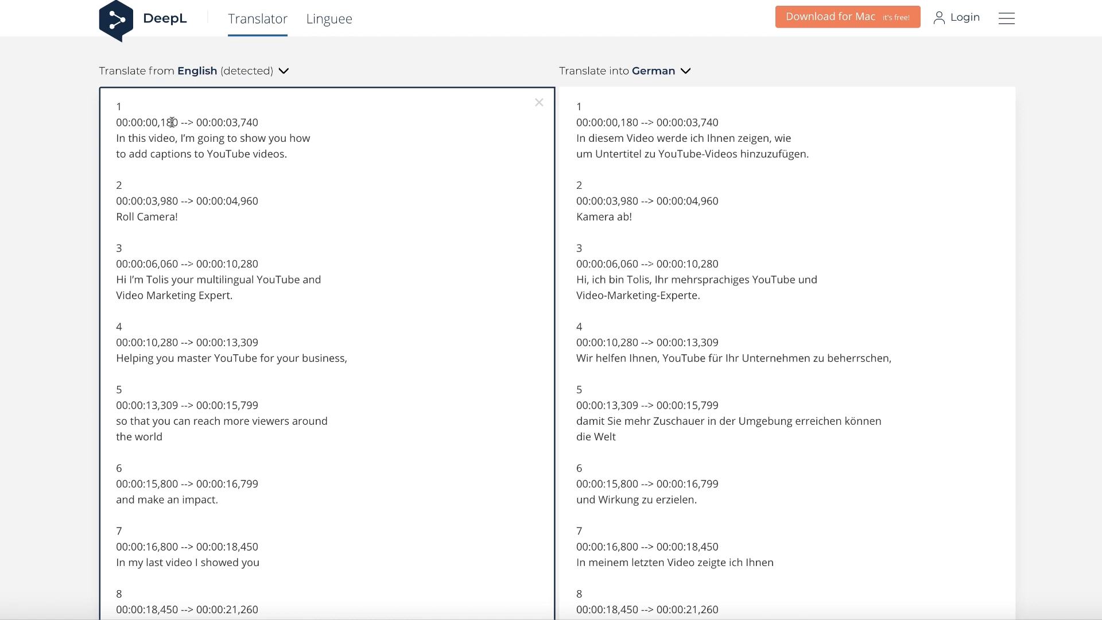
# Copy the complete German translation of the captions, timecodes included, from DeepL
pyautogui.click(762, 164)
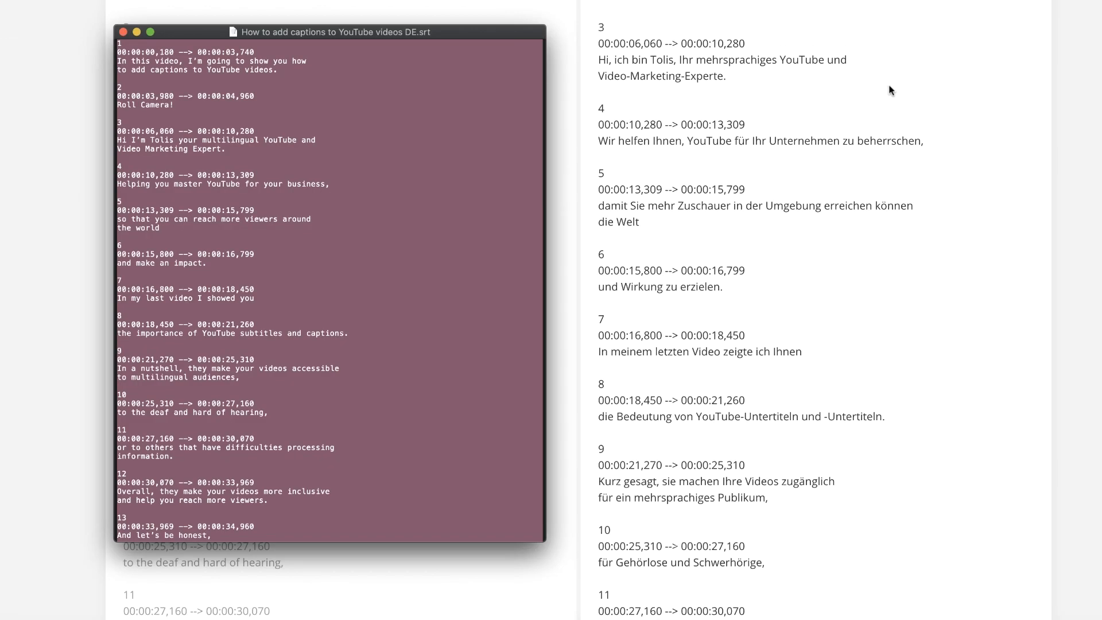
pyautogui.scroll(5, 889, 89)
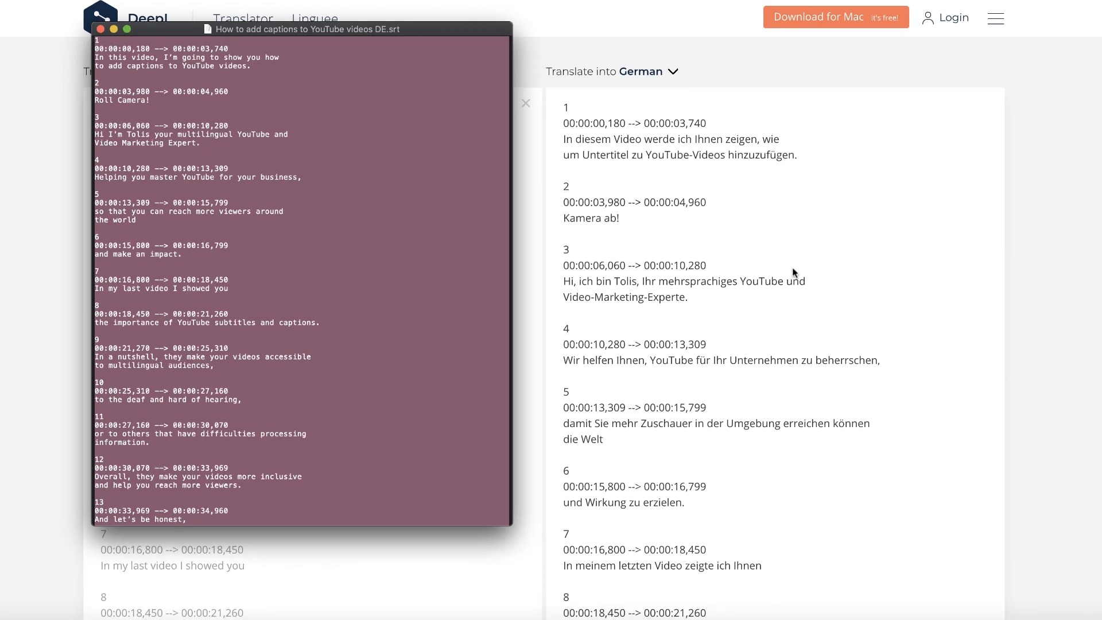
pyautogui.scroll(-1, 814, 309)
pyautogui.scroll(-15, 856, 311)
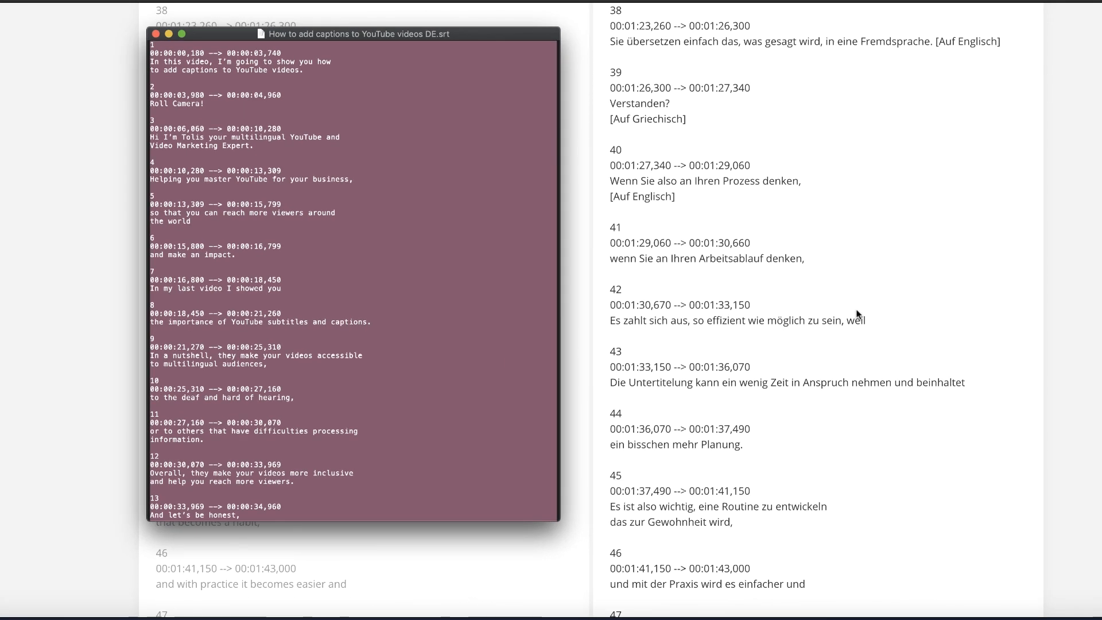
pyautogui.scroll(-14, 857, 315)
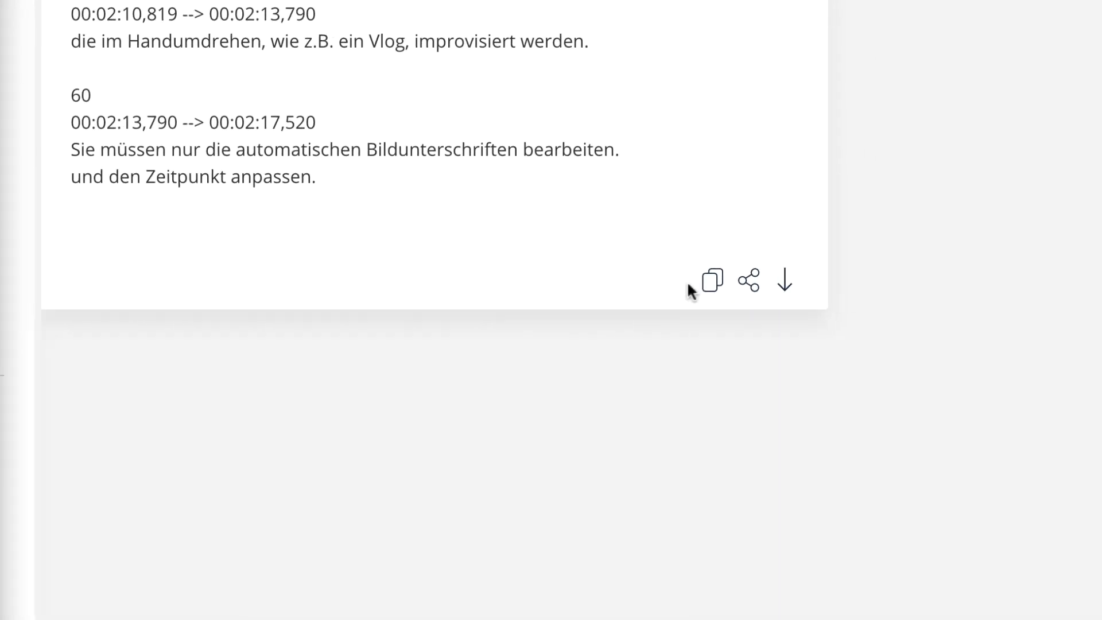
pyautogui.click(712, 281)
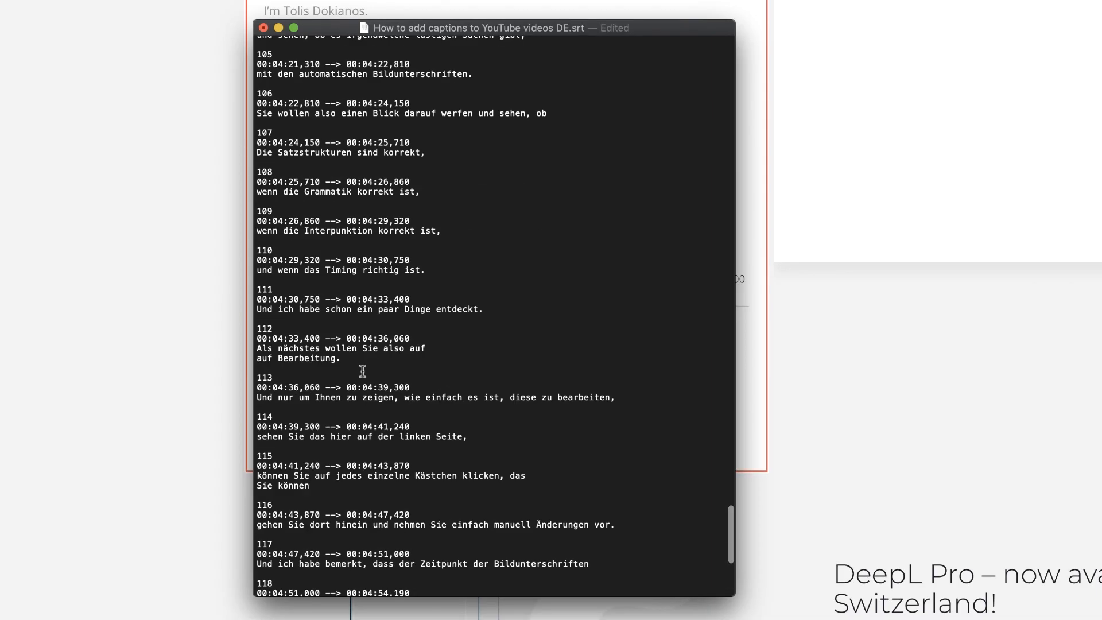
# Replace the English captions in the DE.srt file with their German translations through caption 226 and save the file
pyautogui.scroll(10, 379, 374)
pyautogui.moveTo(733, 501); pyautogui.dragTo(740, 134)
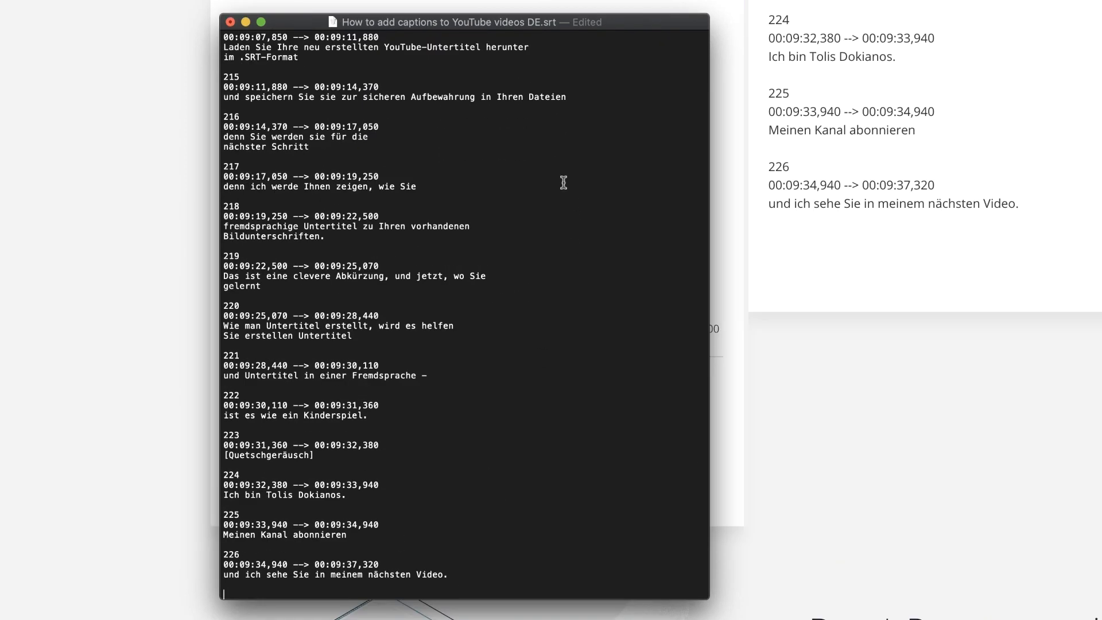
pyautogui.press('super+s')
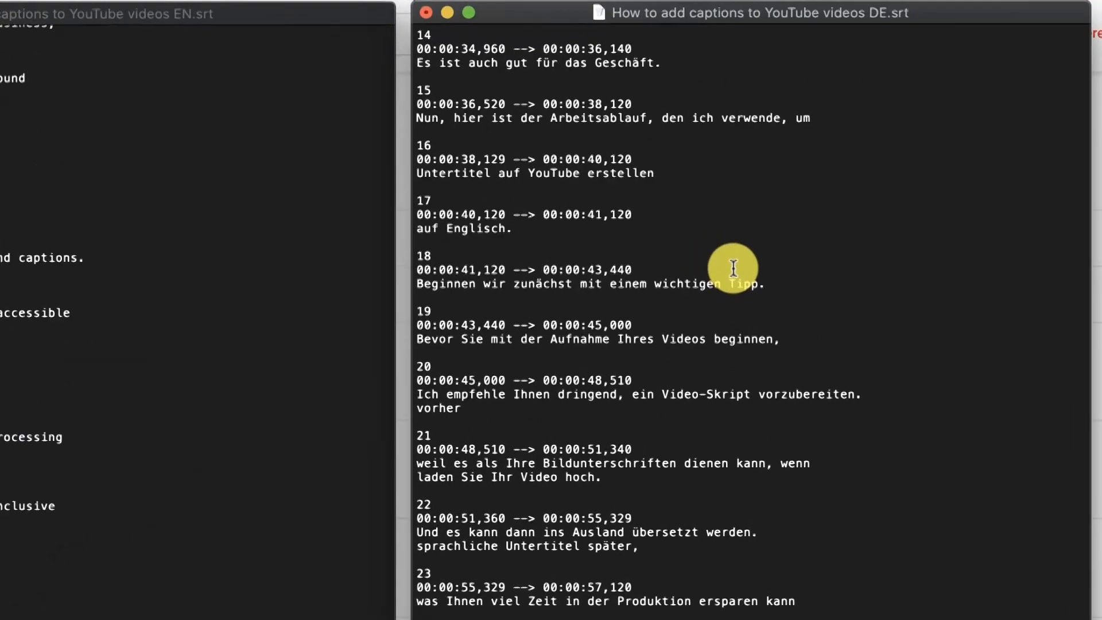
# Compare the caption numbers, timecodes and text of the English and German .srt files side by side
pyautogui.scroll(-2, 862, 220)
pyautogui.scroll(-10, 694, 366)
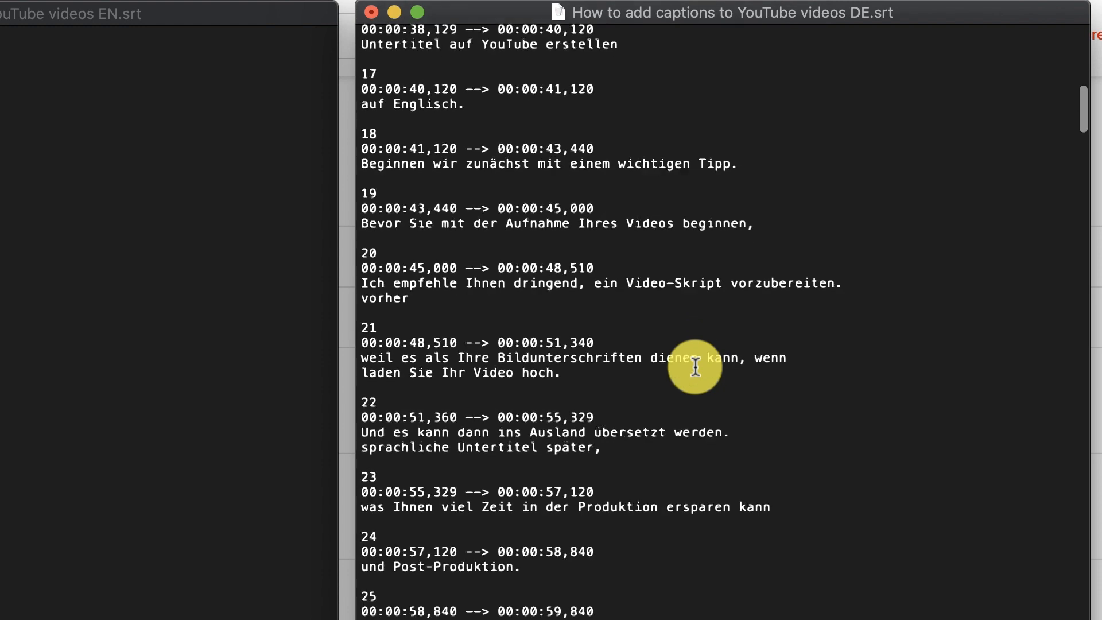
pyautogui.scroll(-10, 695, 366)
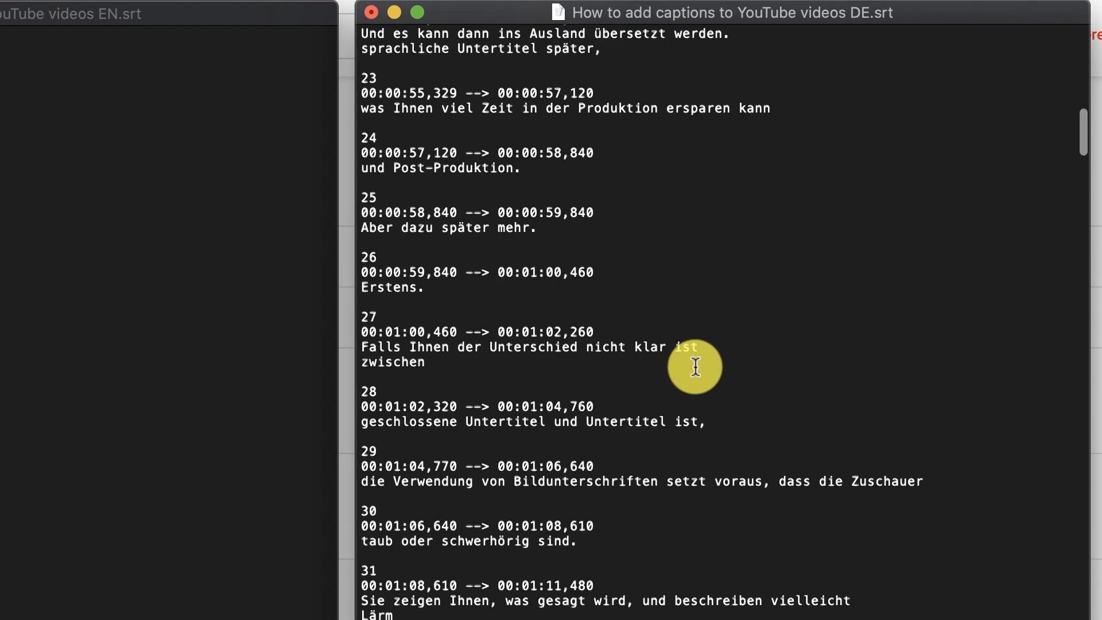
pyautogui.scroll(-5, 695, 366)
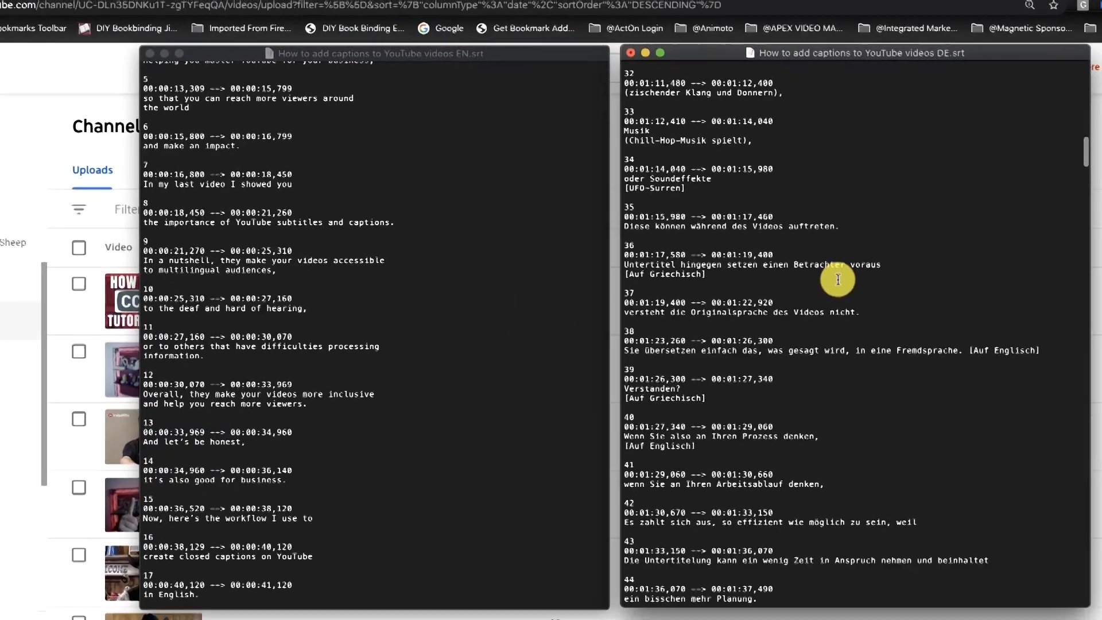
pyautogui.scroll(5, 509, 257)
pyautogui.click(509, 257)
pyautogui.scroll(-5, 509, 257)
pyautogui.scroll(5, 510, 257)
pyautogui.scroll(-10, 510, 258)
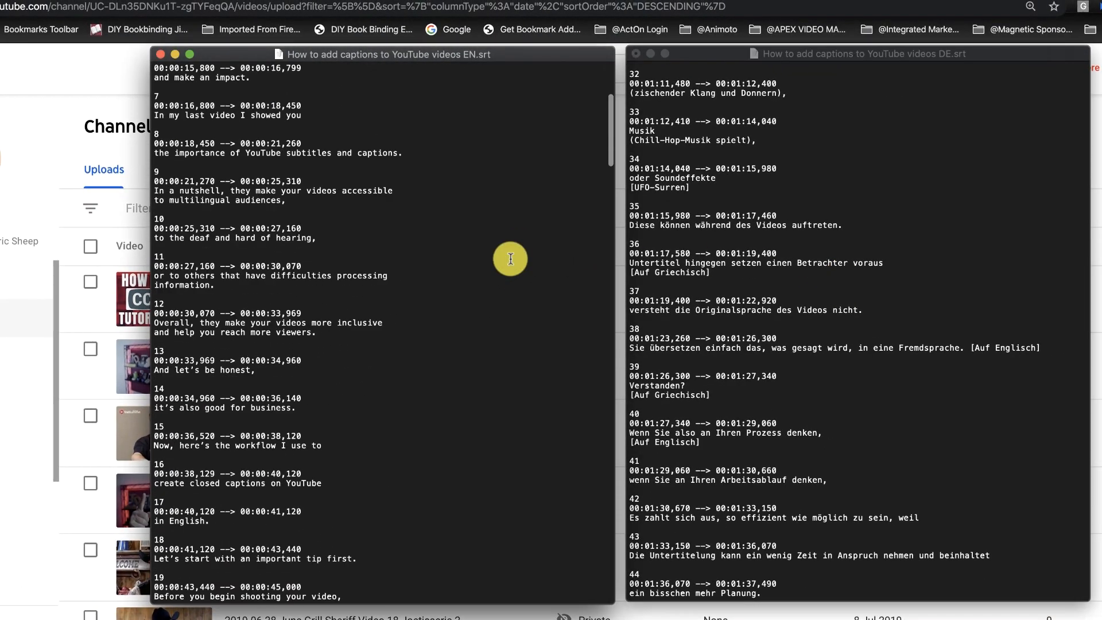
pyautogui.scroll(-10, 810, 329)
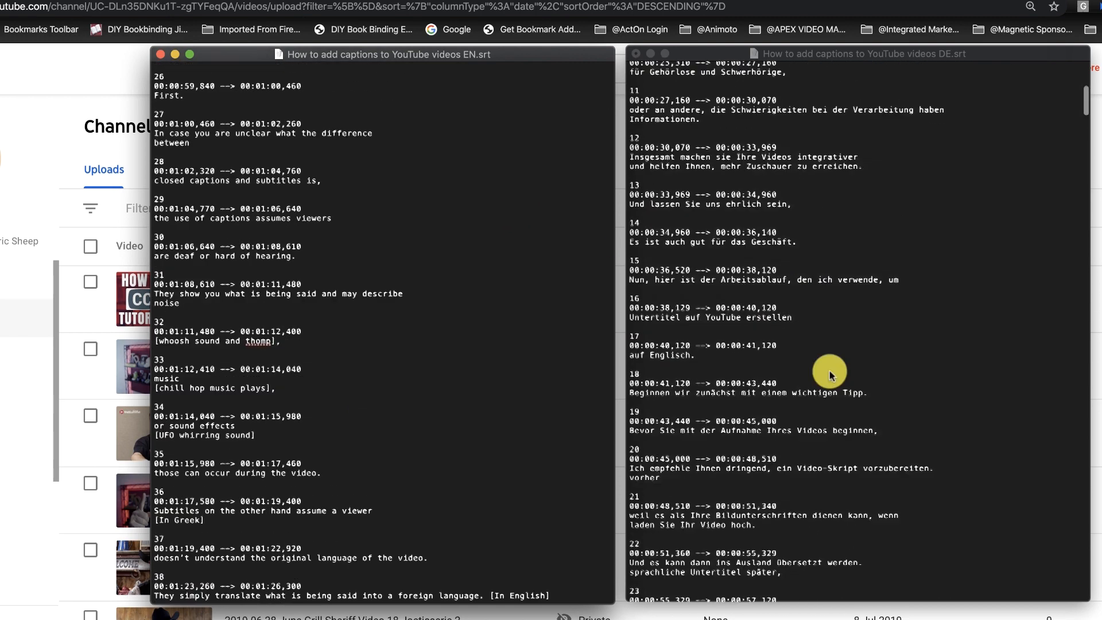
pyautogui.scroll(5, 828, 369)
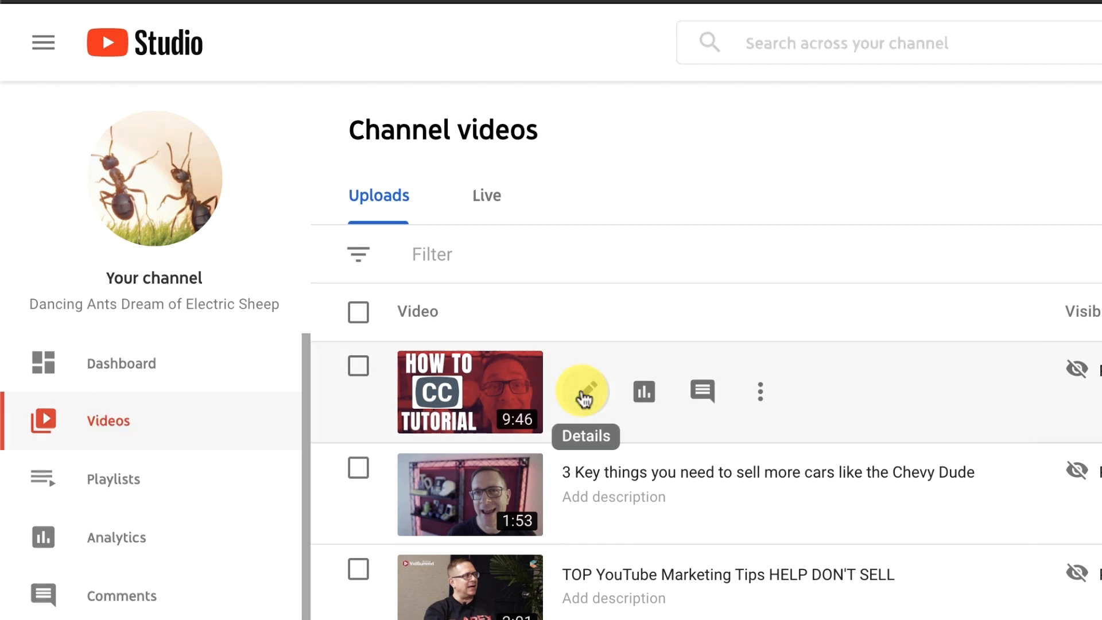
# Add German as a subtitle language for the "How to add closed captions CC to YouTube videos" video in YouTube Studio
pyautogui.click(583, 394)
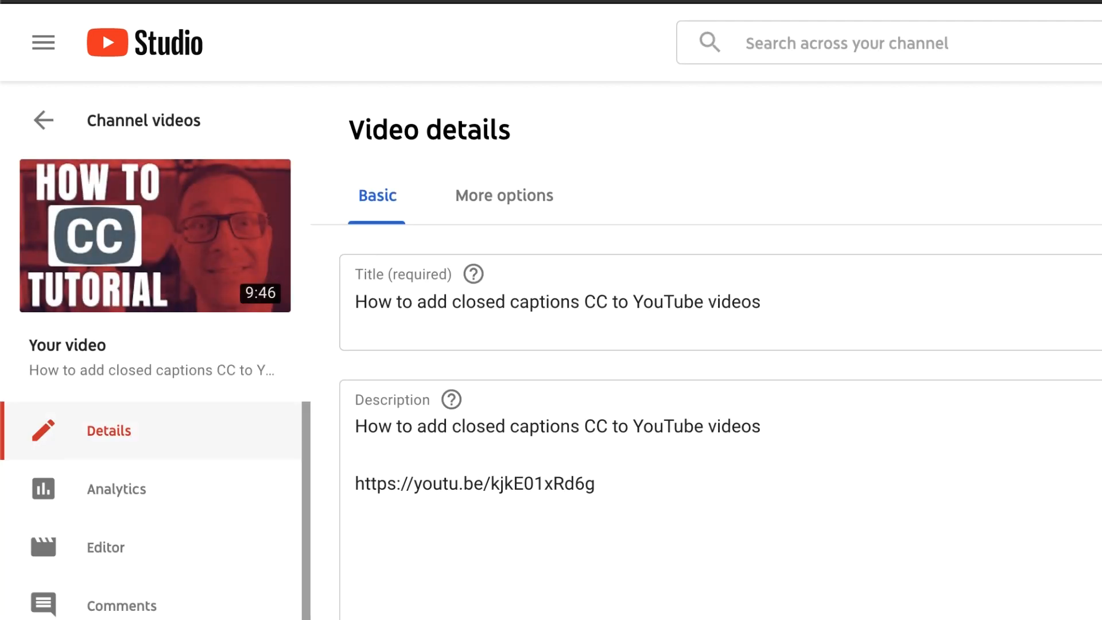
pyautogui.click(93, 528)
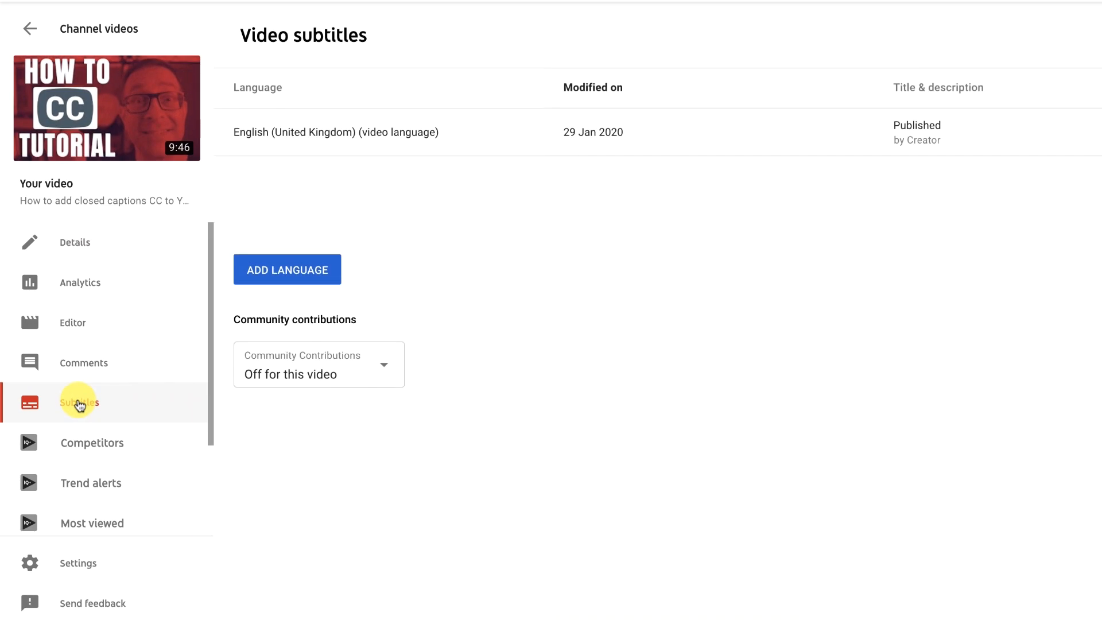
pyautogui.click(300, 274)
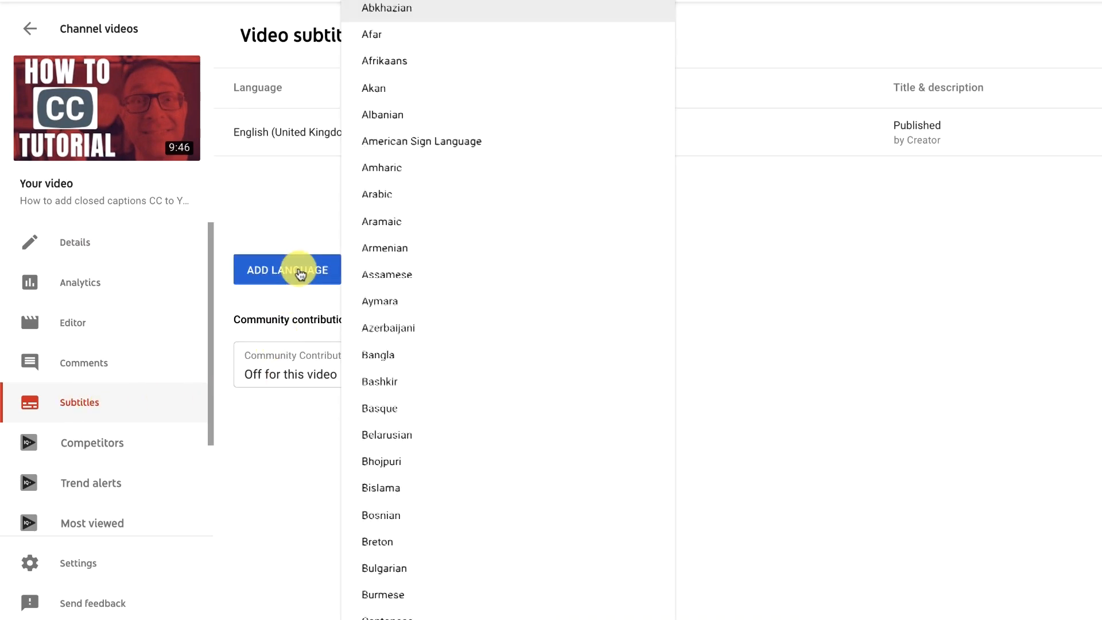
pyautogui.scroll(-14, 408, 295)
pyautogui.scroll(-4, 408, 295)
pyautogui.scroll(2, 408, 295)
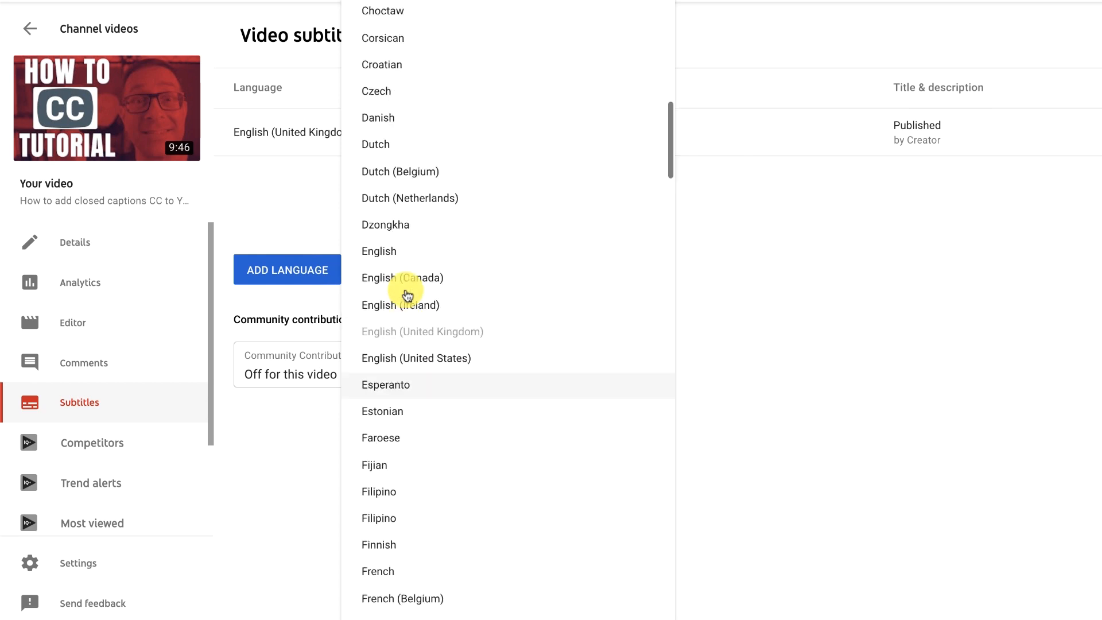
pyautogui.scroll(1, 408, 295)
pyautogui.scroll(-4, 408, 295)
pyautogui.scroll(-4, 408, 295)
pyautogui.click(389, 286)
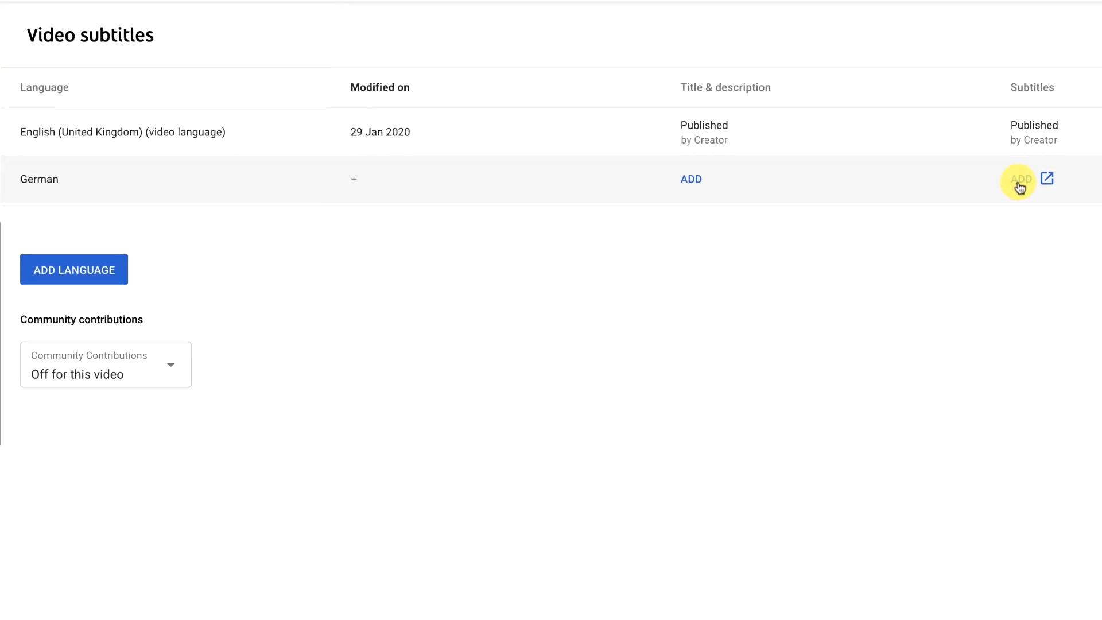
# Upload "How to add captions to YouTube videos DE.srt" as the subtitles file for the video's German subtitles
pyautogui.click(1024, 181)
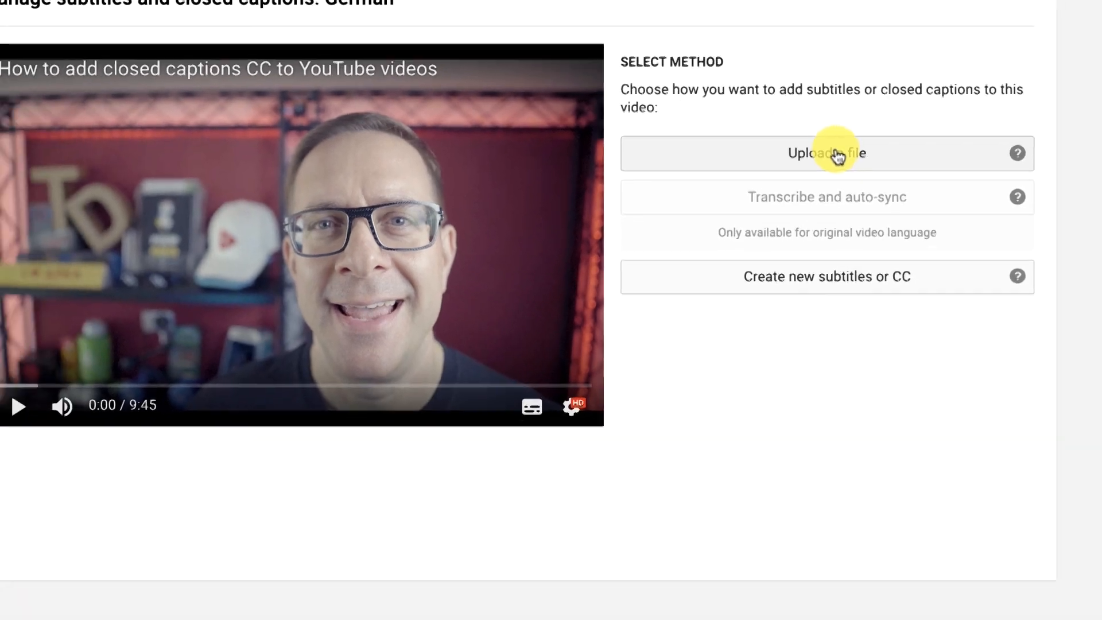
pyautogui.click(867, 189)
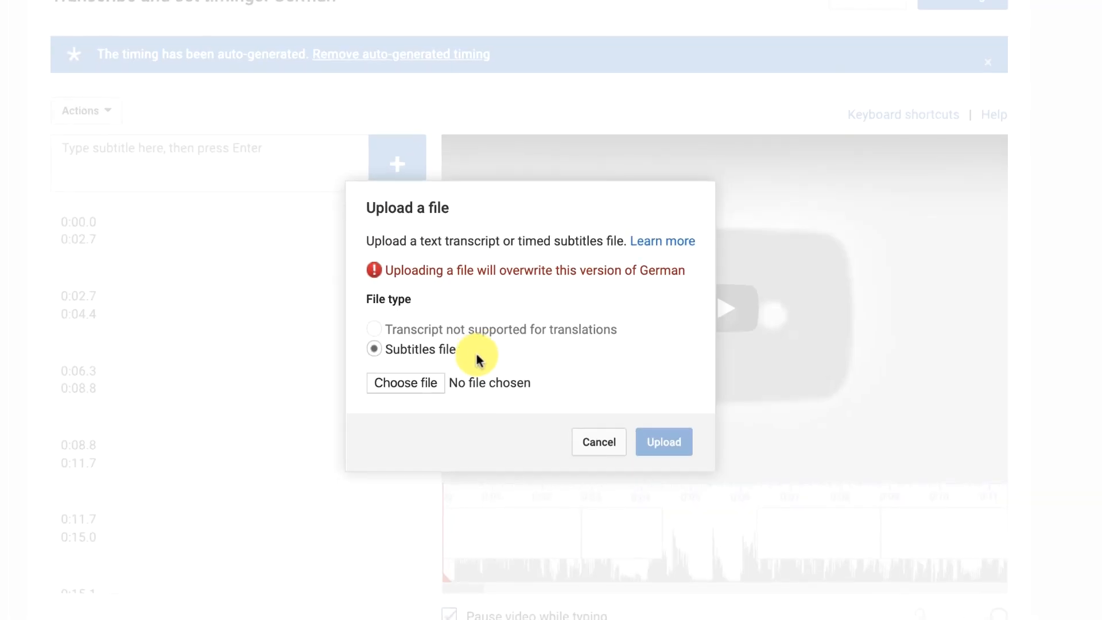
pyautogui.click(405, 382)
pyautogui.click(258, 51)
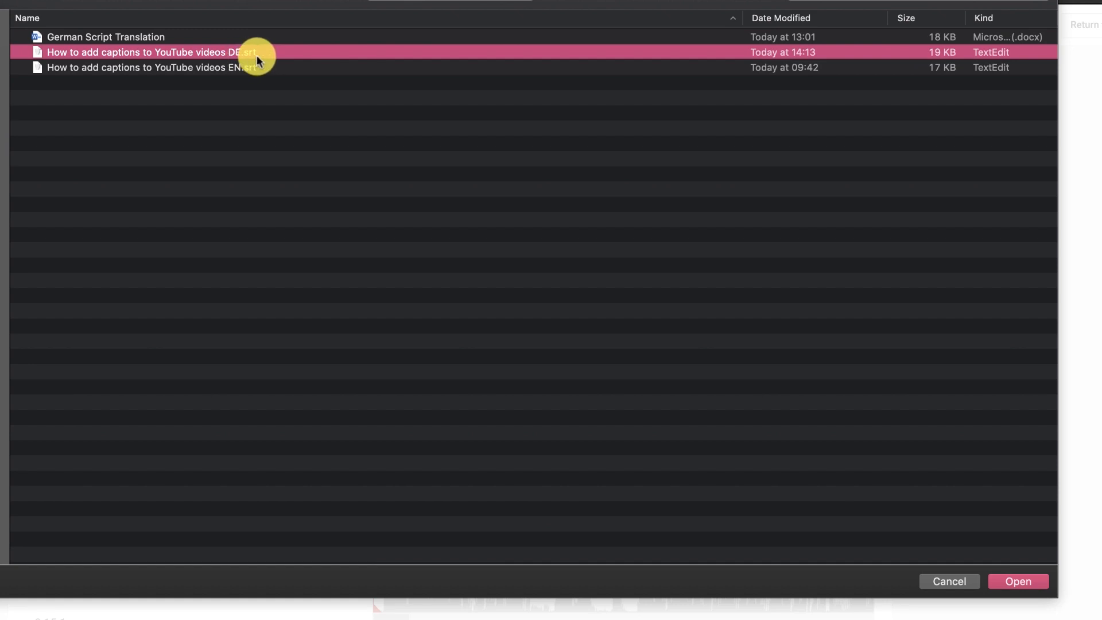
pyautogui.press('Return')
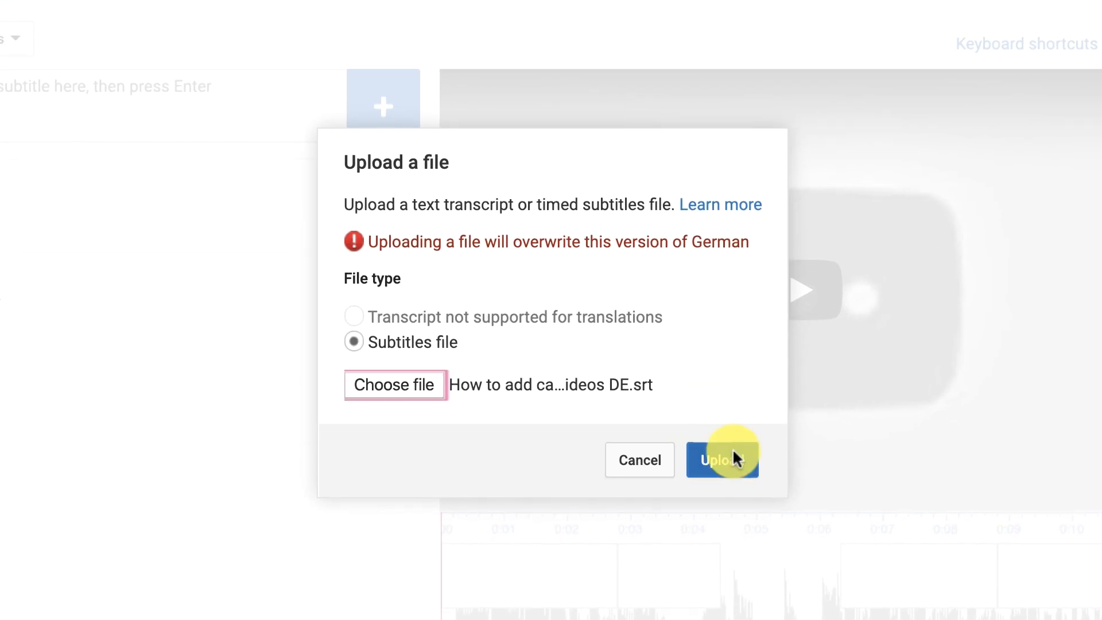
pyautogui.click(724, 464)
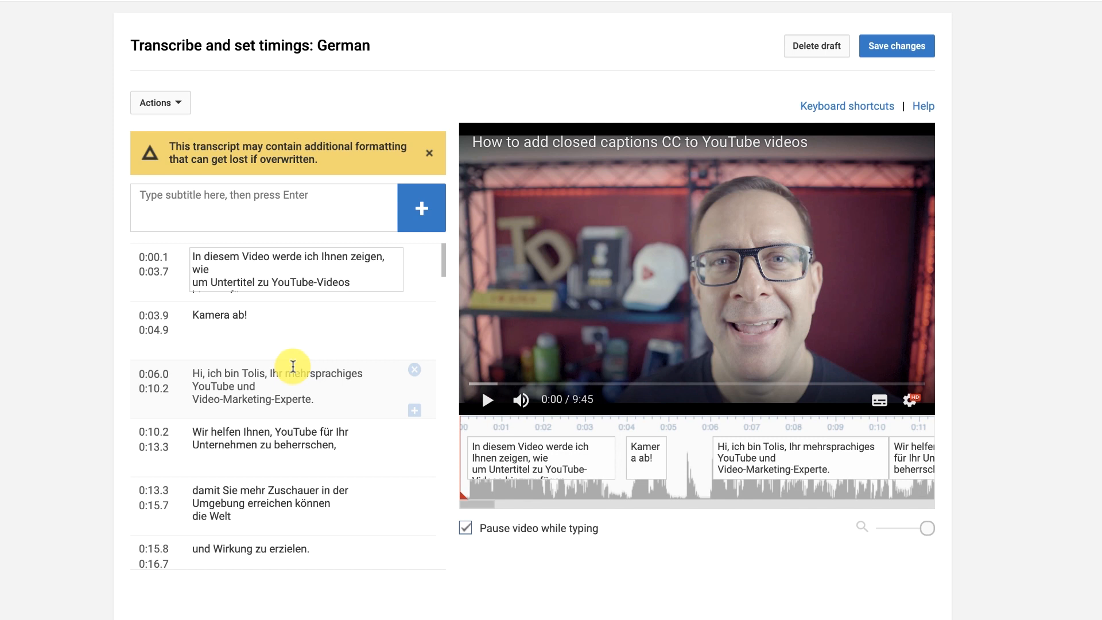
# Review the German captions, then mute the video and check their synchronisation at the start and around 1:40
pyautogui.scroll(-3, 293, 365)
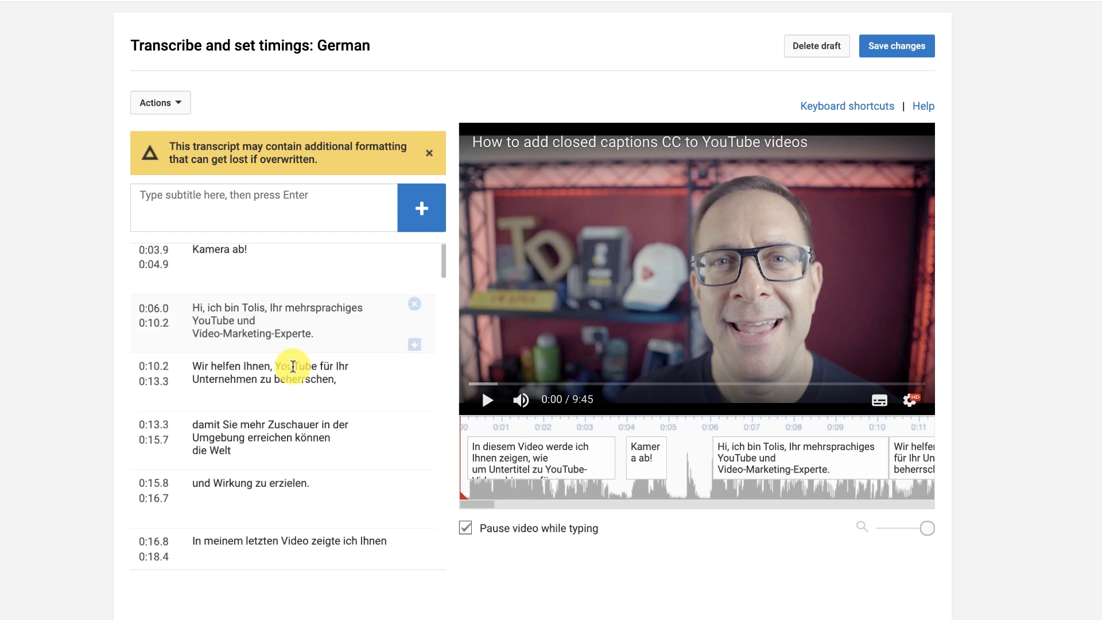
pyautogui.scroll(-2, 293, 366)
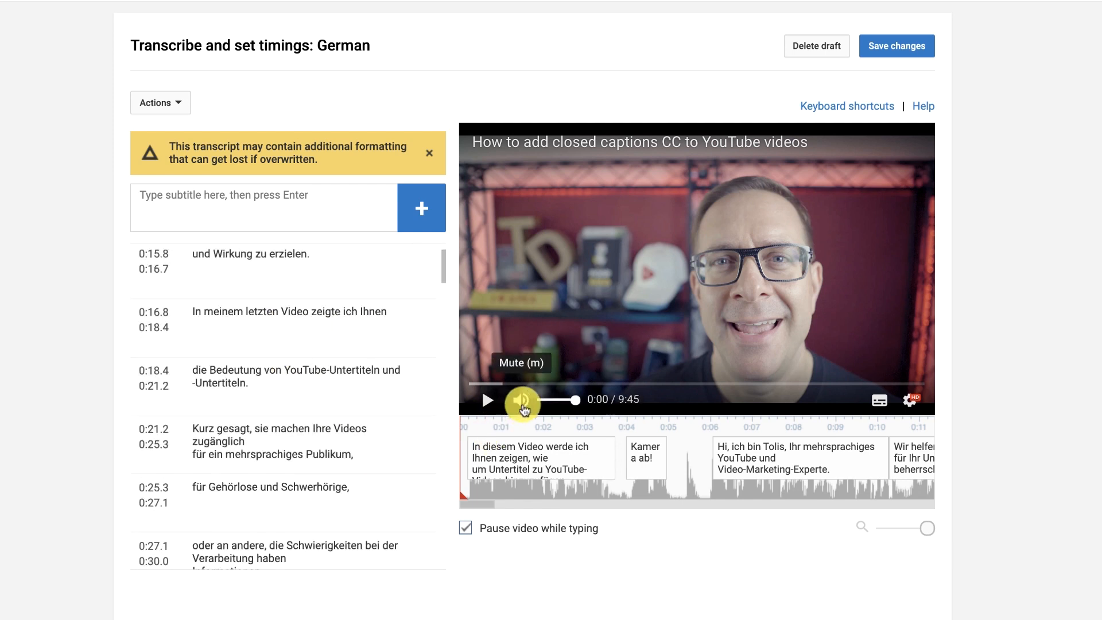
pyautogui.click(520, 400)
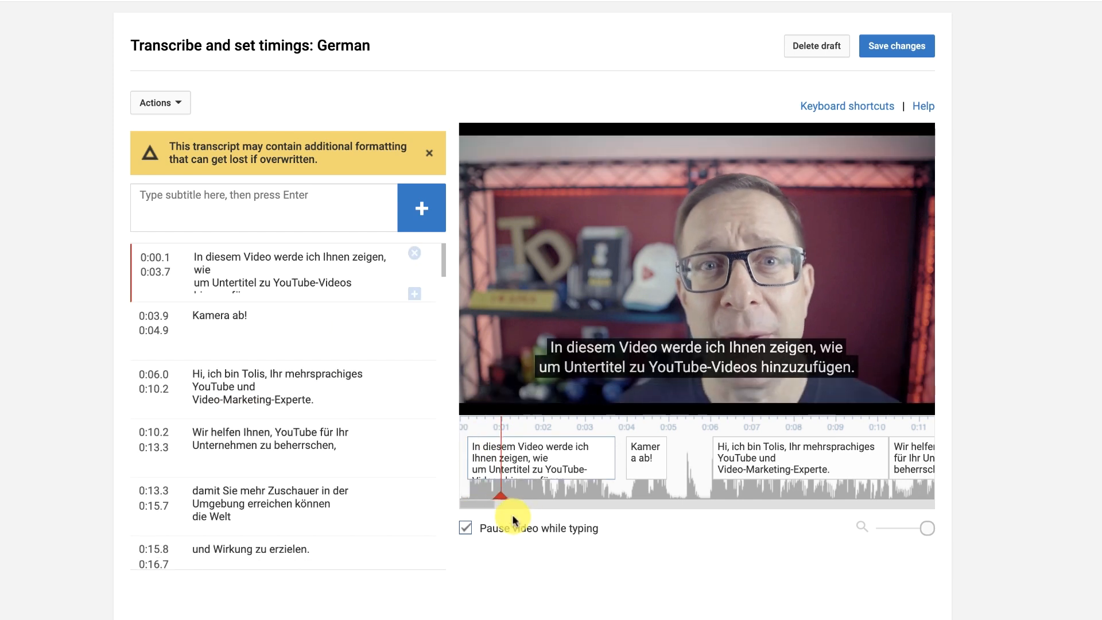
pyautogui.moveTo(485, 501); pyautogui.dragTo(552, 503)
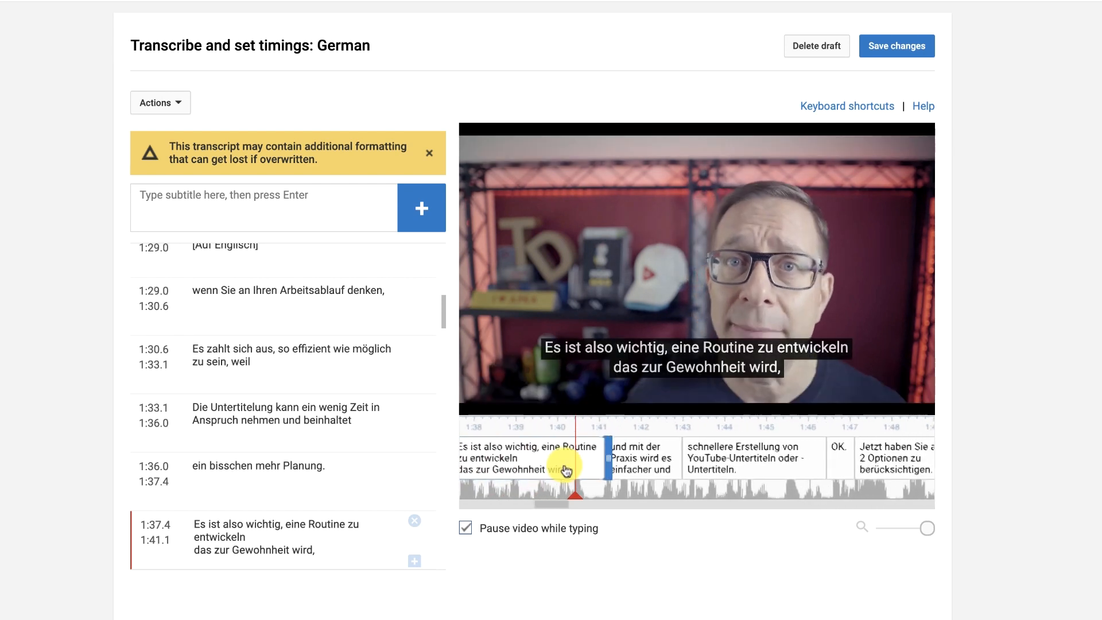
pyautogui.click(491, 412)
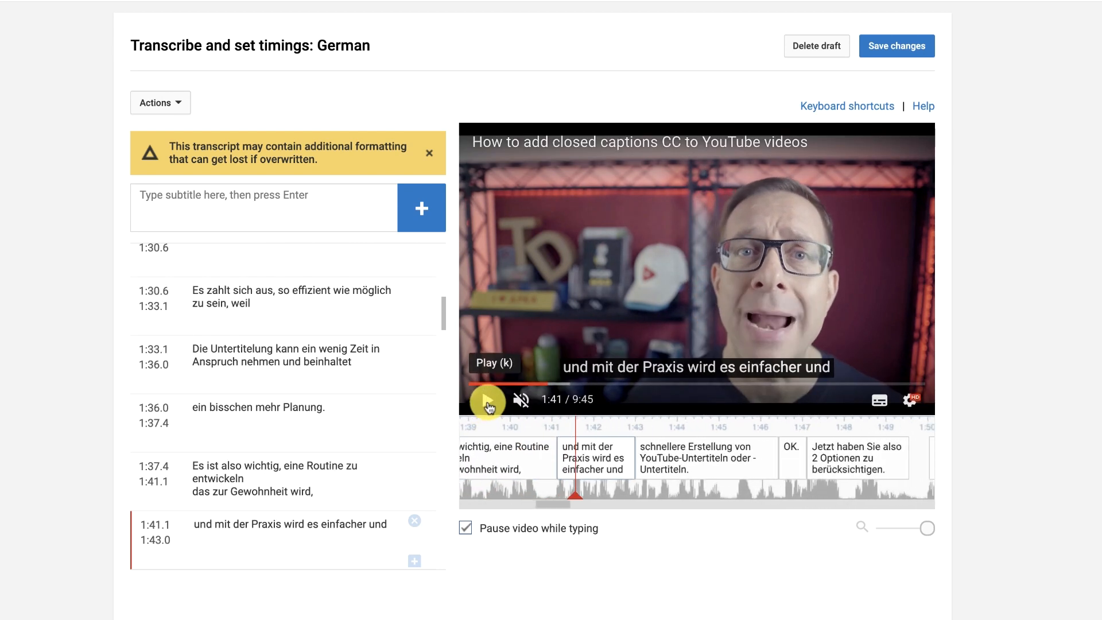
# End the "Es zahlt sich aus" caption at 1:32.7, start the "Die Untertitelung" caption at 1:32.9, and save the German subtitles
pyautogui.click(278, 377)
pyautogui.click(271, 313)
pyautogui.click(273, 376)
pyautogui.click(276, 410)
pyautogui.click(276, 360)
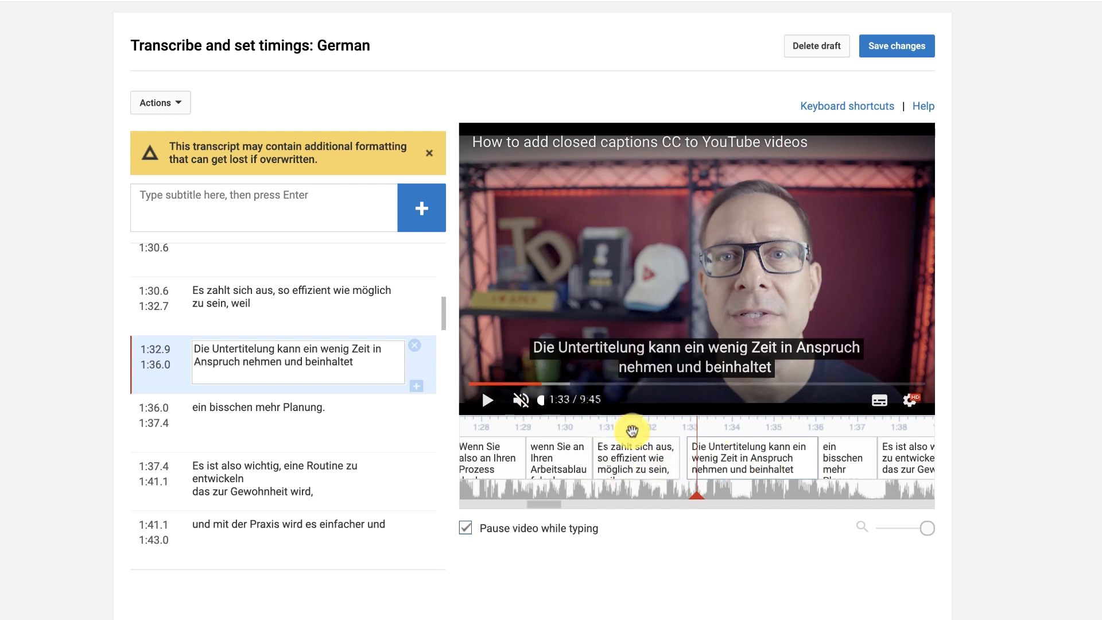
pyautogui.click(283, 315)
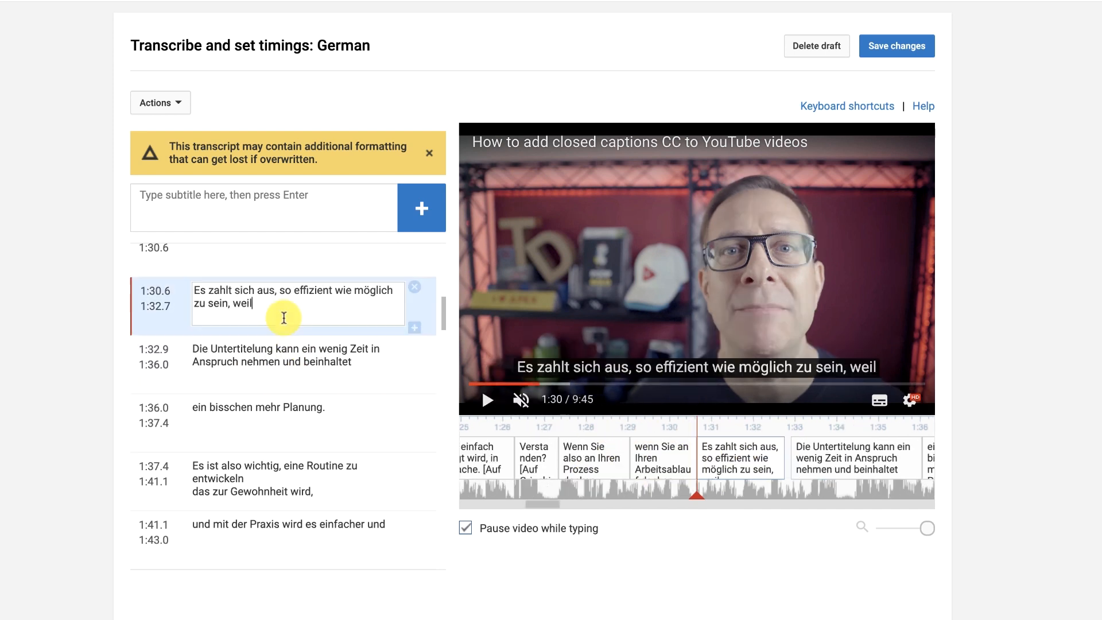
pyautogui.click(288, 350)
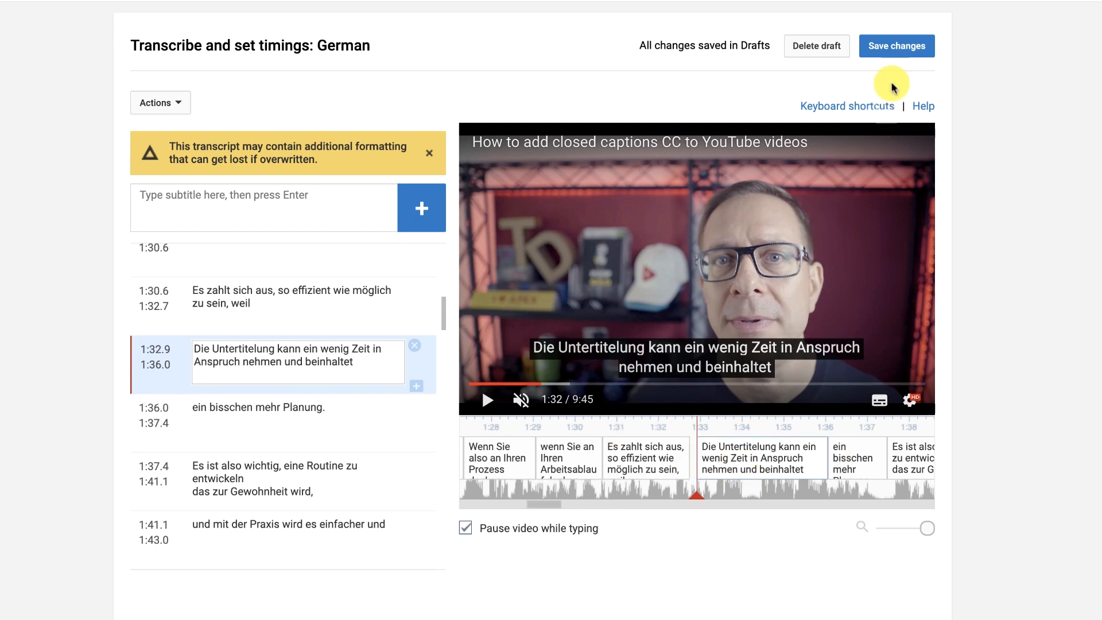
pyautogui.click(896, 49)
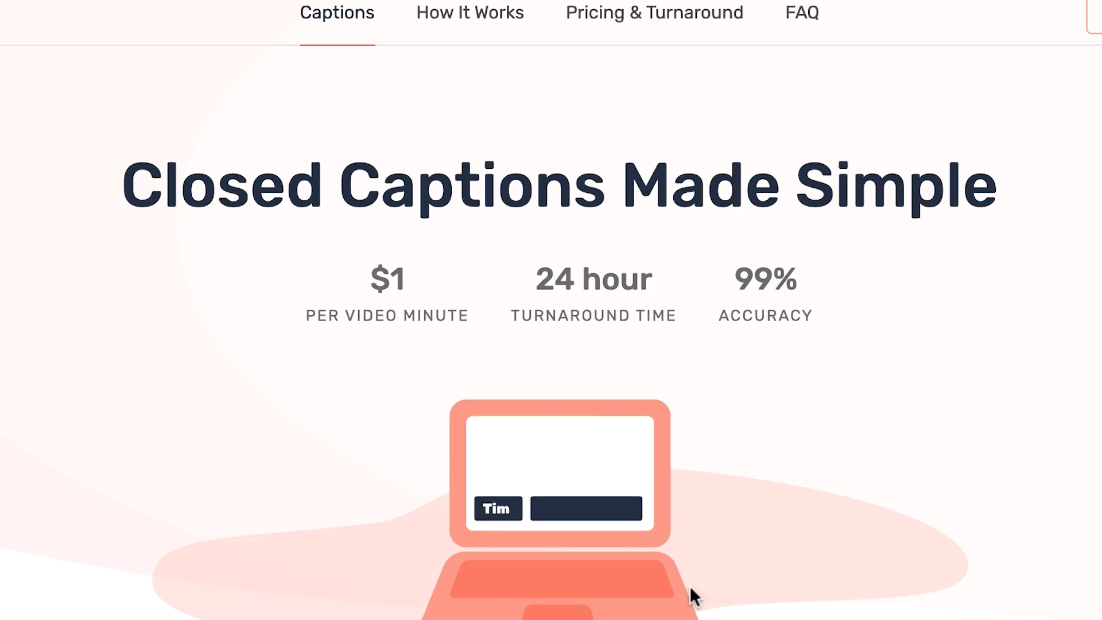
pyautogui.scroll(-5, 679, 418)
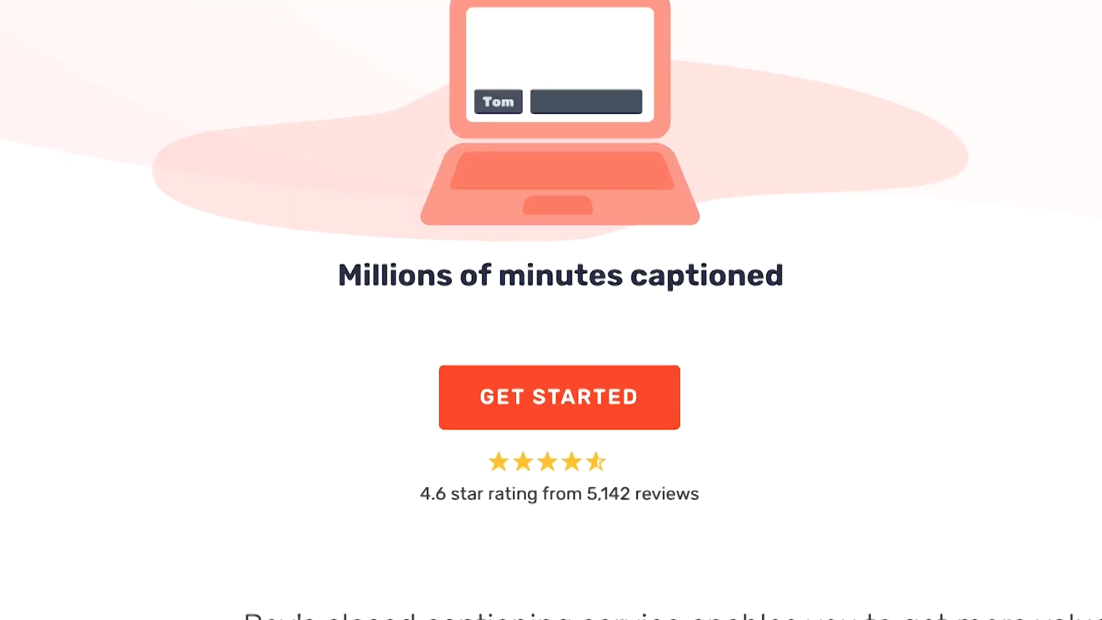